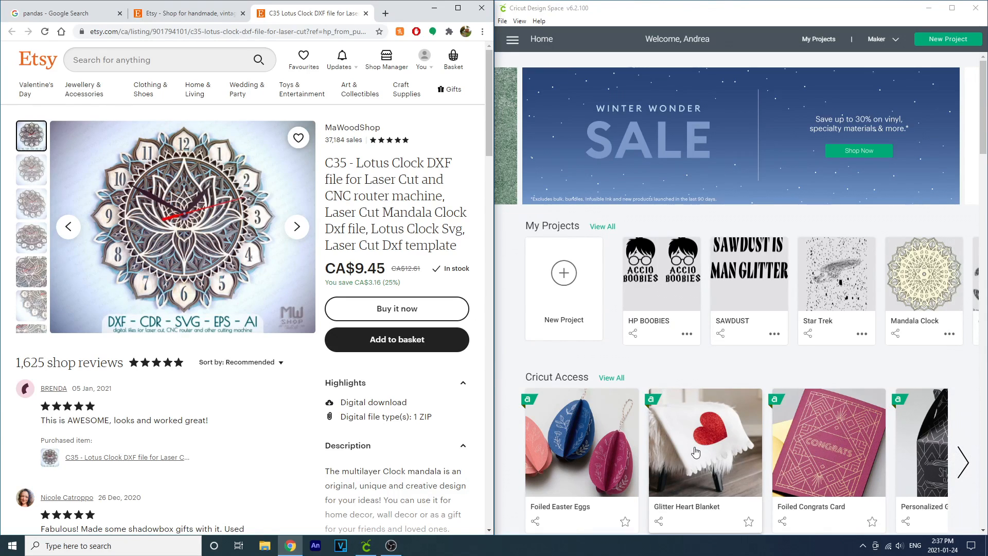
Step: Open the Foiled Easter Eggs project from Cricut Access for customizing on the canvas
scroll(692, 451, down, 1)
scroll(692, 451, down, 2)
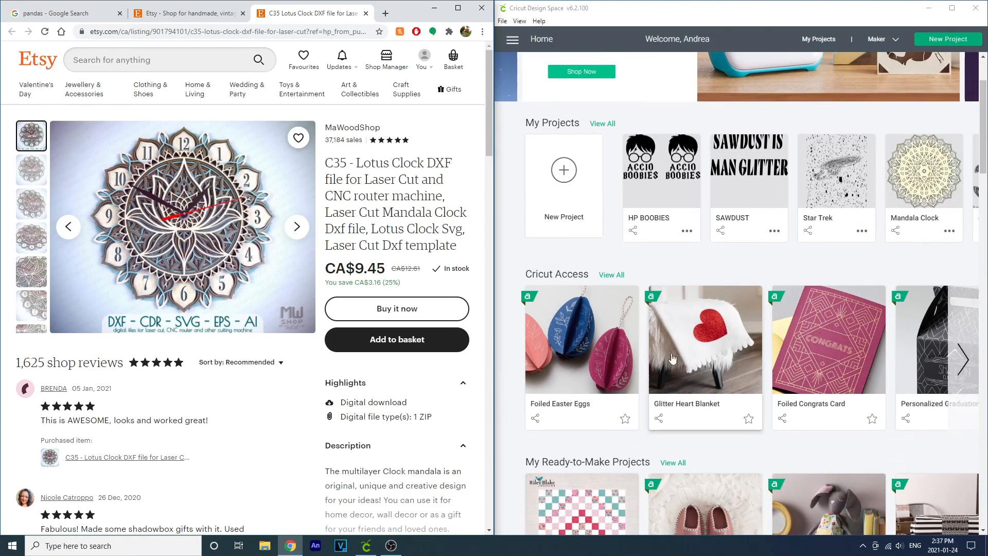
scroll(671, 436, down, 3)
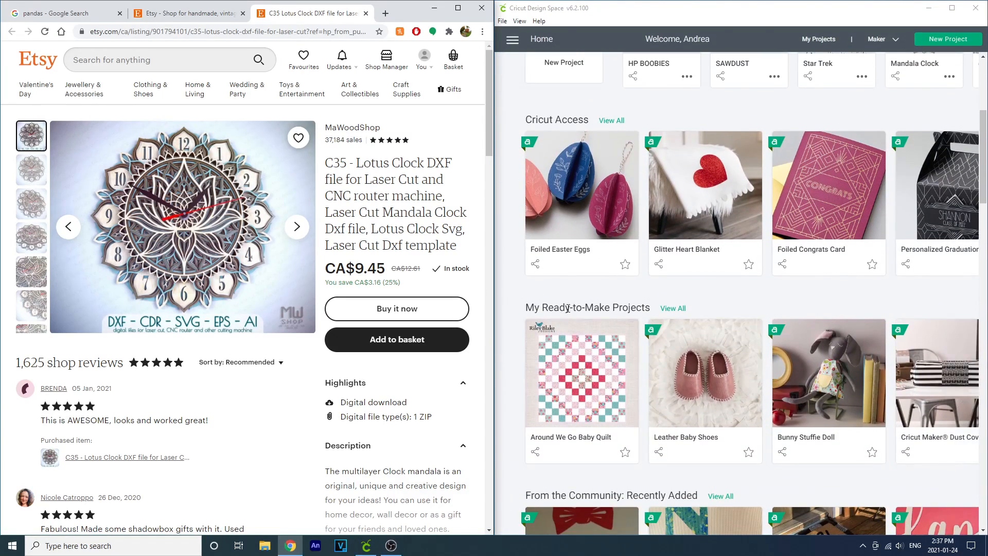
click(579, 234)
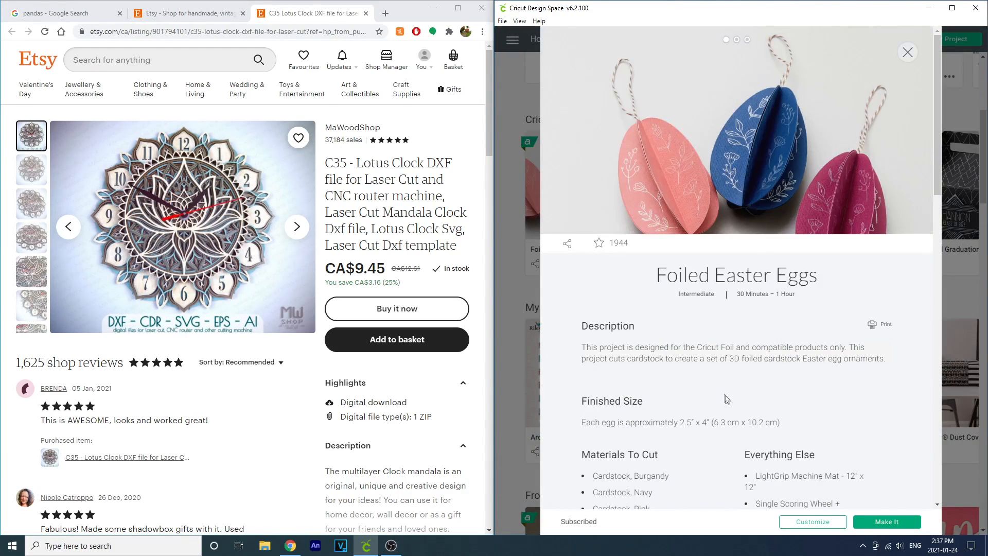
scroll(792, 486, down, 5)
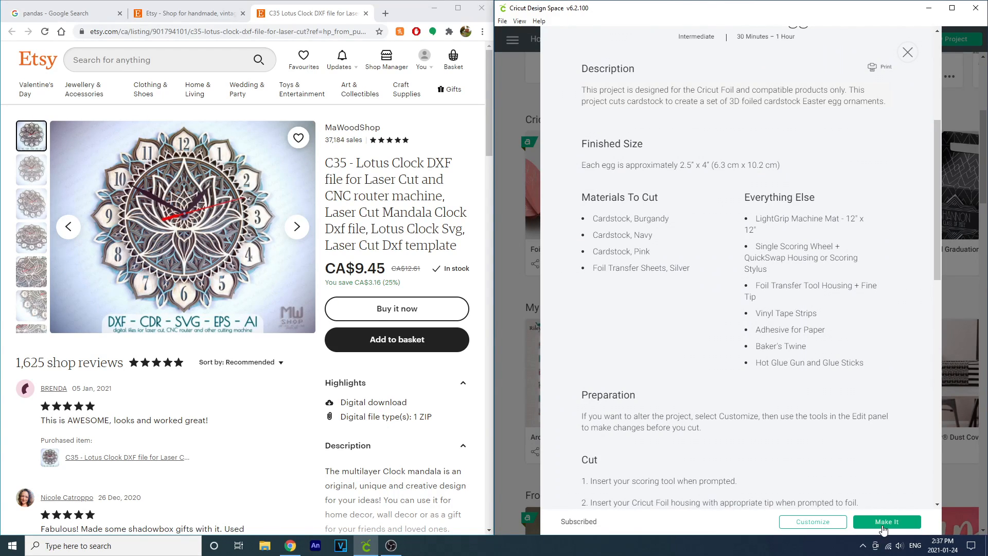
click(826, 521)
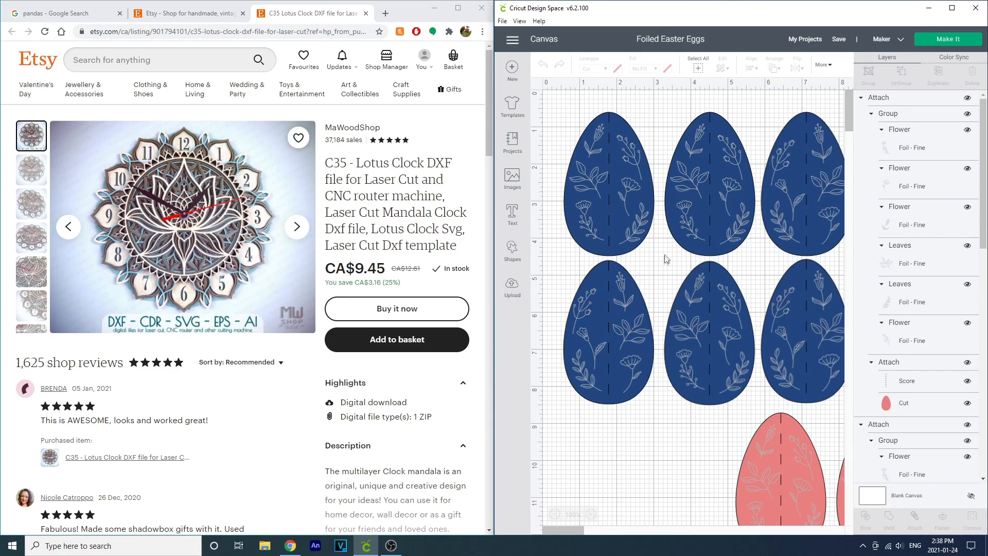
Step: Search the image library for pandas
scroll(666, 258, down, 2)
drag(716, 247, 709, 280)
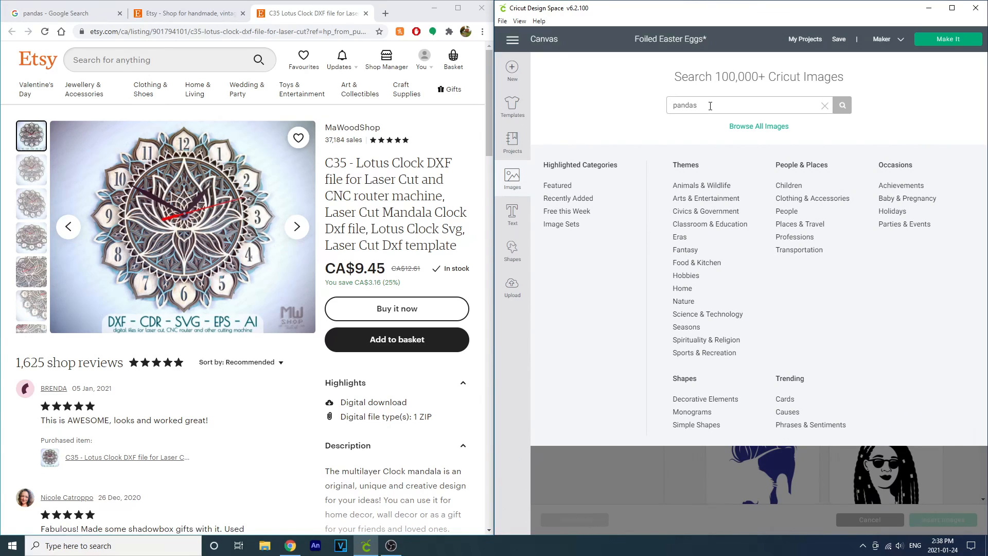
key(Return)
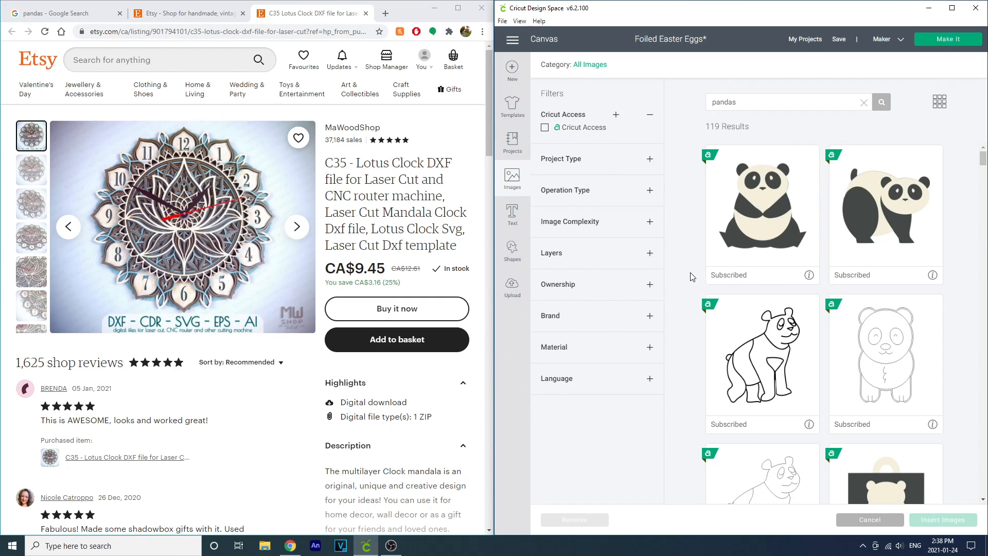
Step: Insert the sitting panda image onto the canvas
scroll(692, 277, down, 2)
scroll(692, 277, up, 2)
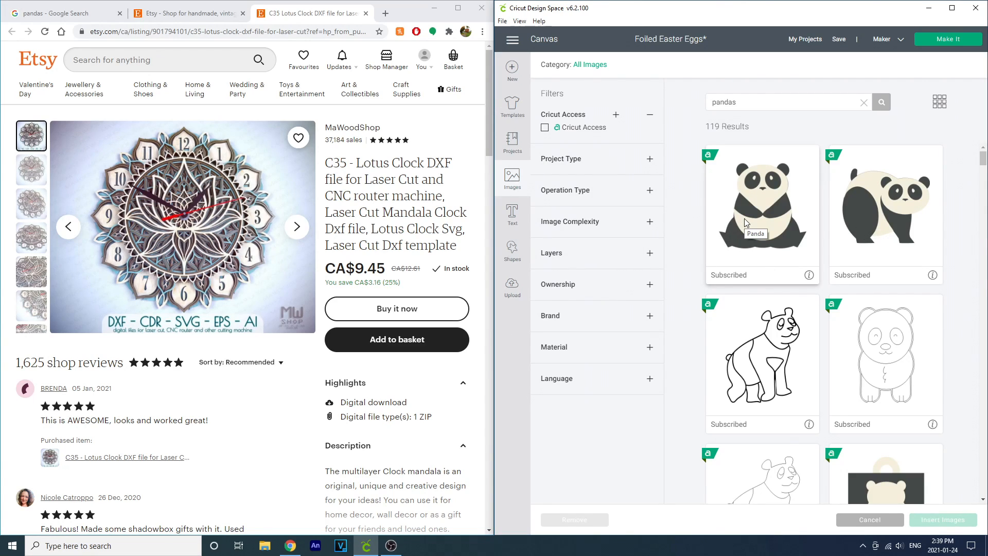
click(744, 237)
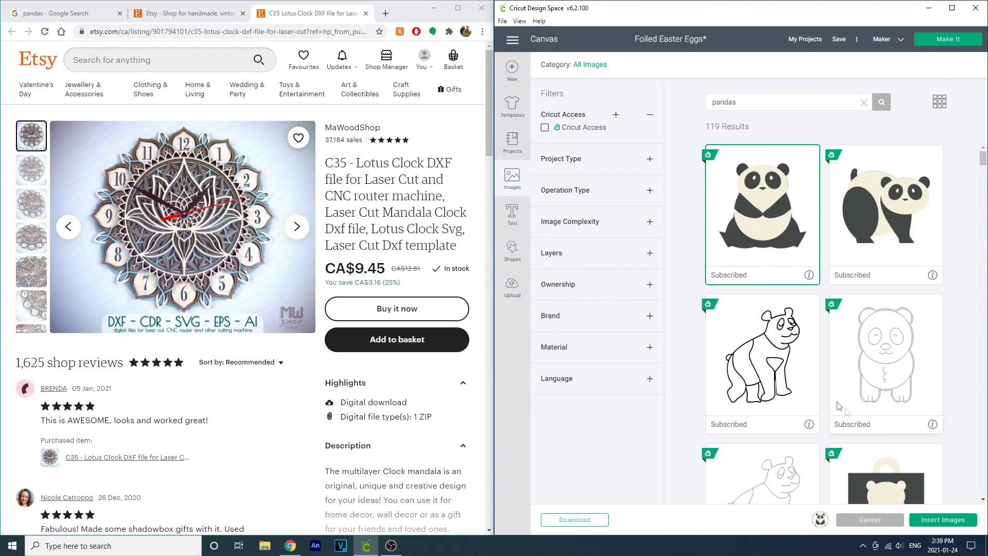
click(943, 519)
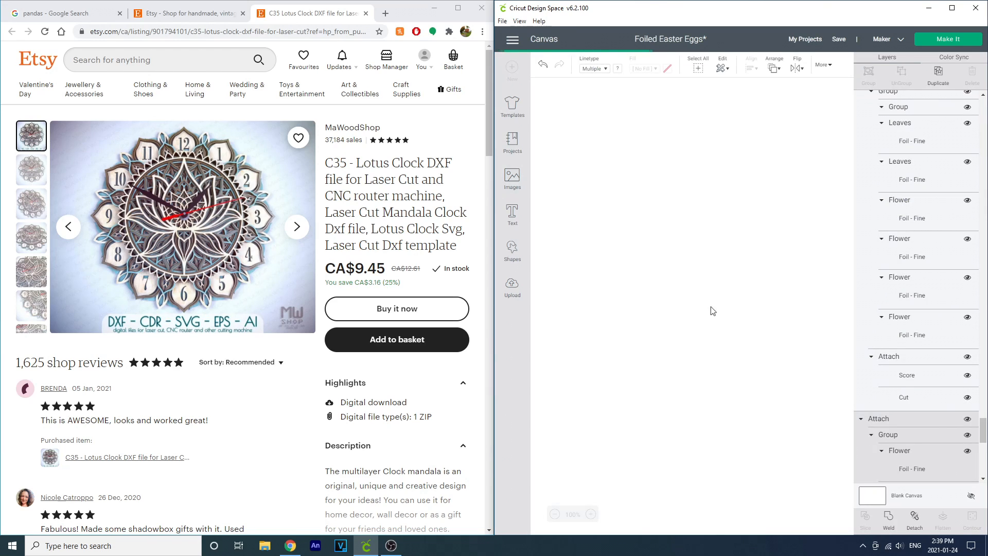
drag(604, 173, 615, 233)
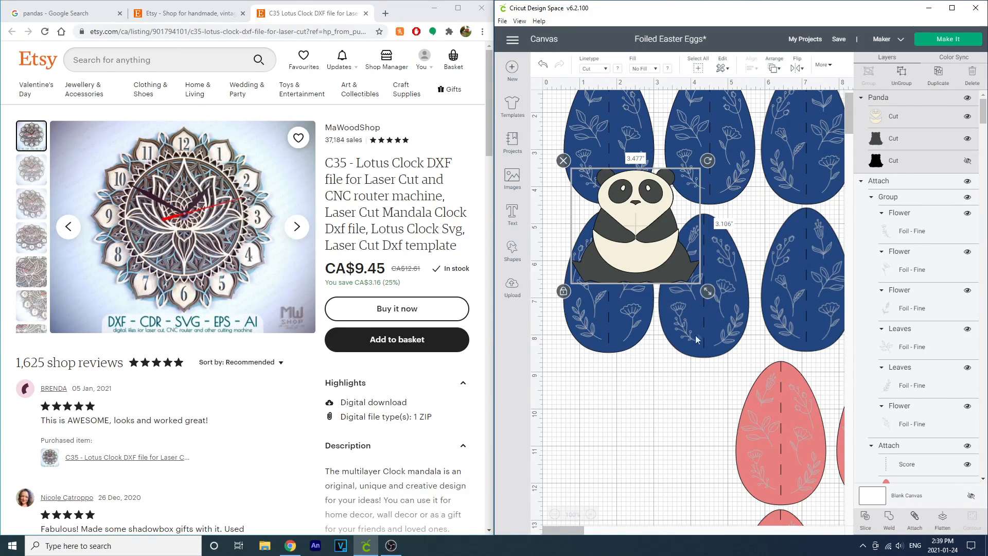
Step: Enlarge the panda to about 5.8 by 5.2 inches and position it over the eggs
drag(704, 293, 747, 371)
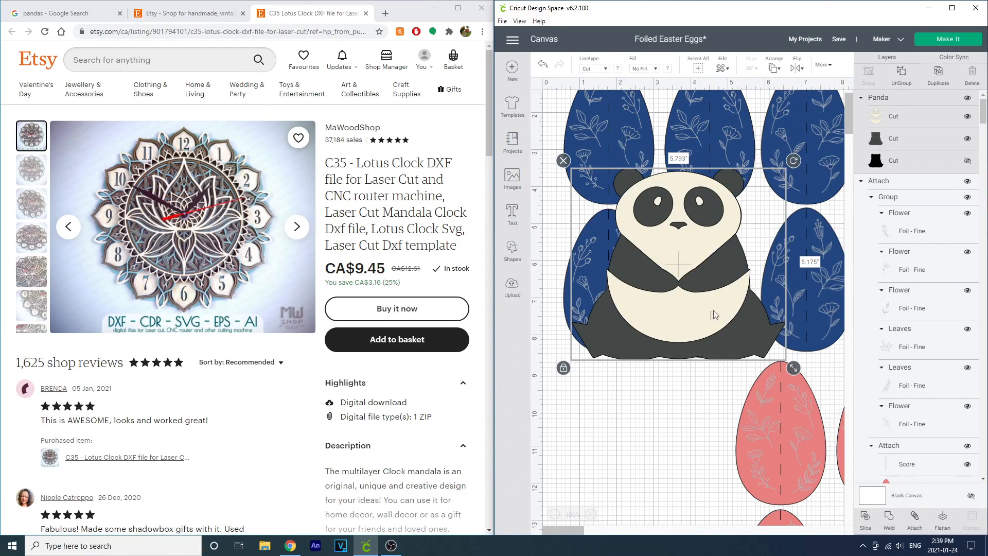
drag(667, 322, 643, 343)
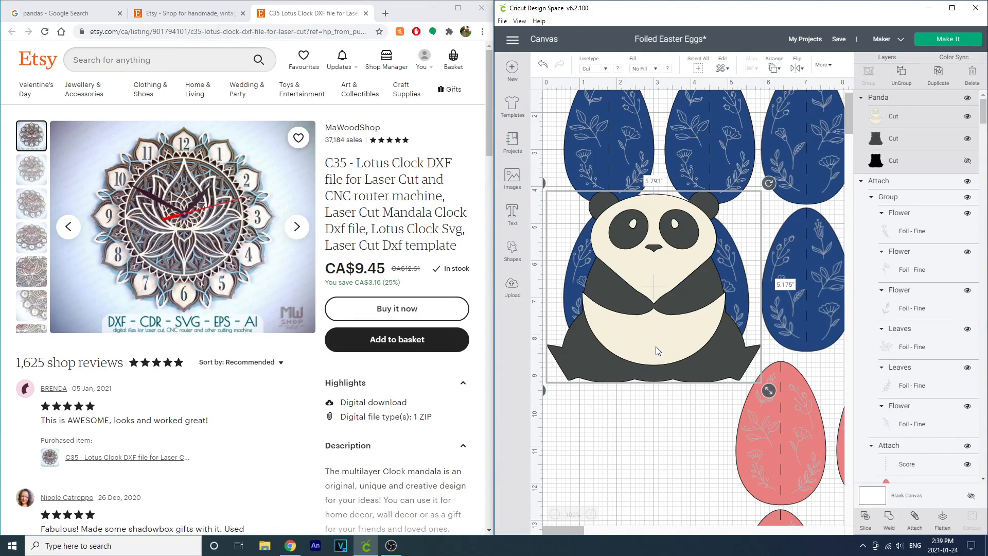
drag(655, 347, 674, 359)
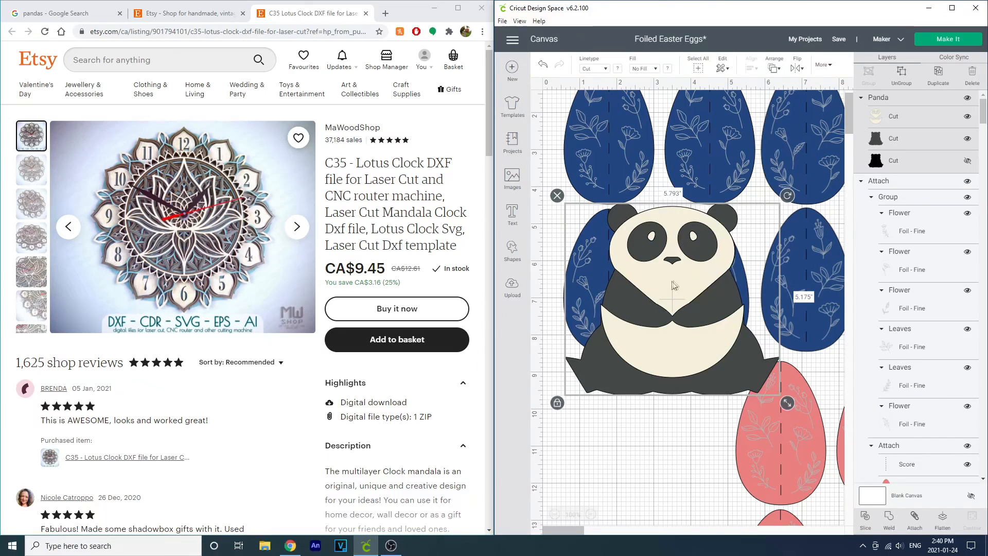
Step: Save the sleeping unicorn panda image from the Google image results to the Desktop as s-l300.jpg
click(219, 17)
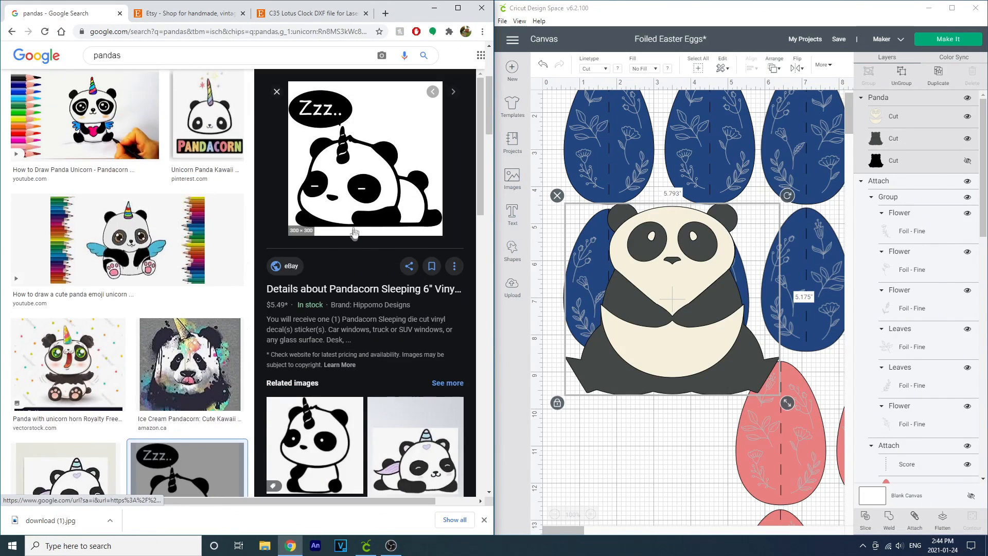
right_click(360, 188)
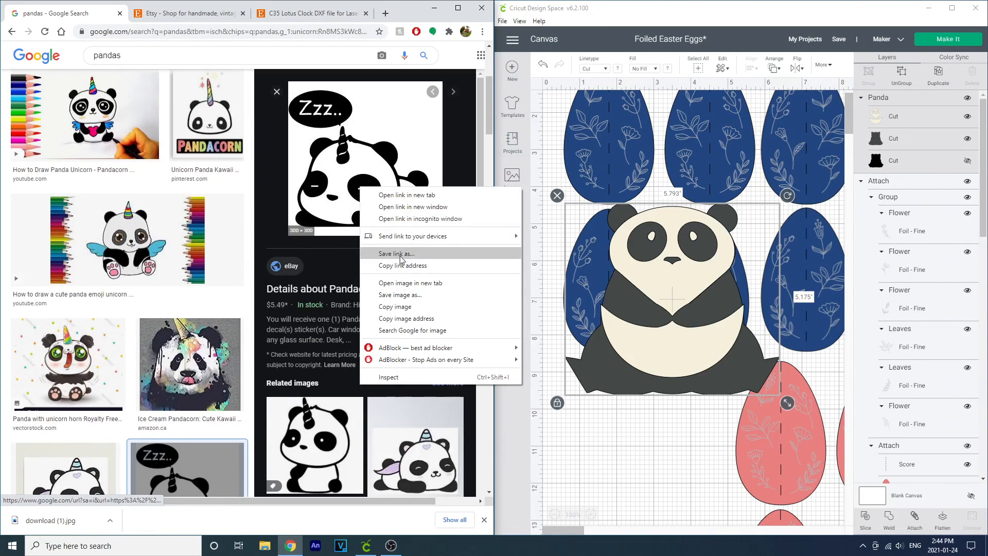
click(409, 294)
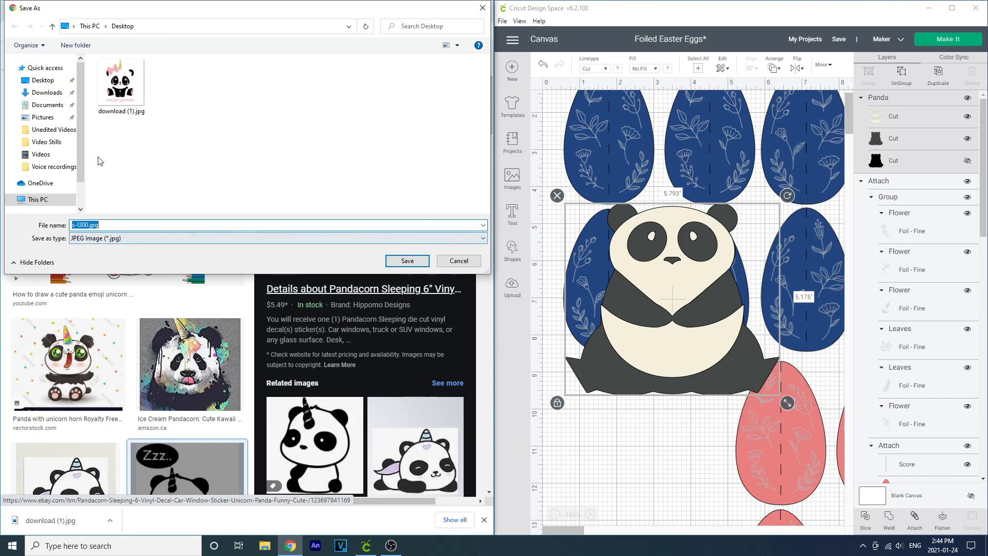
click(43, 80)
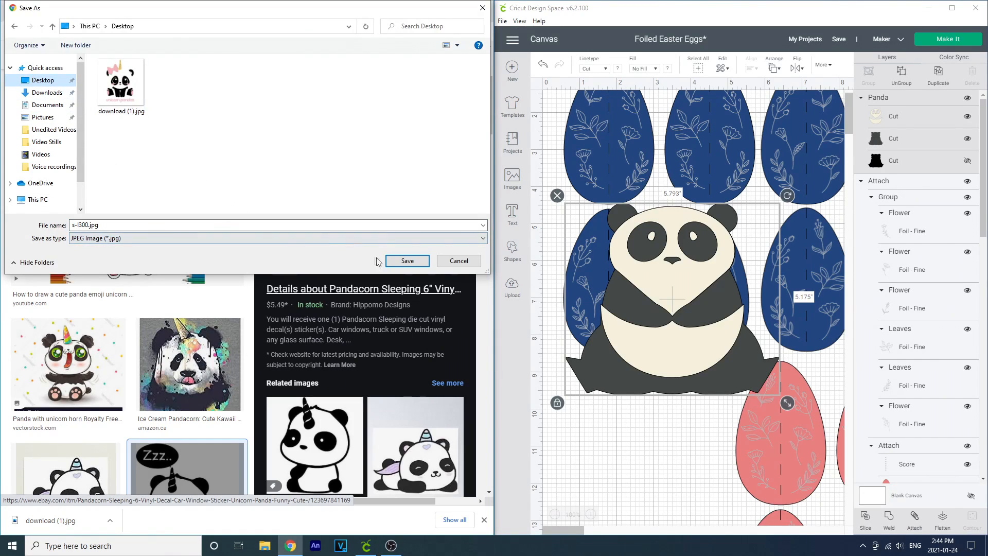
click(404, 261)
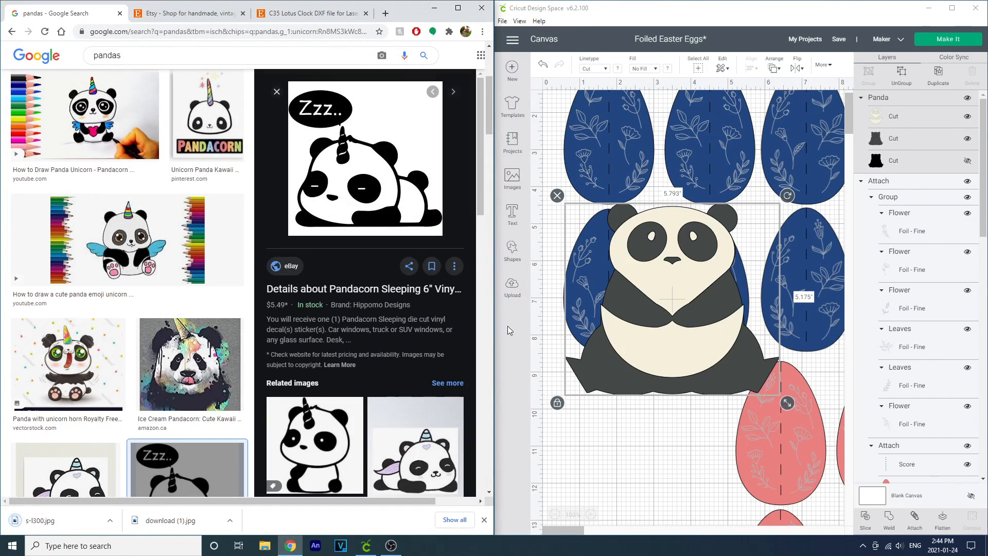
Step: Start an image upload and open s-l300.jpg from the Desktop
click(512, 287)
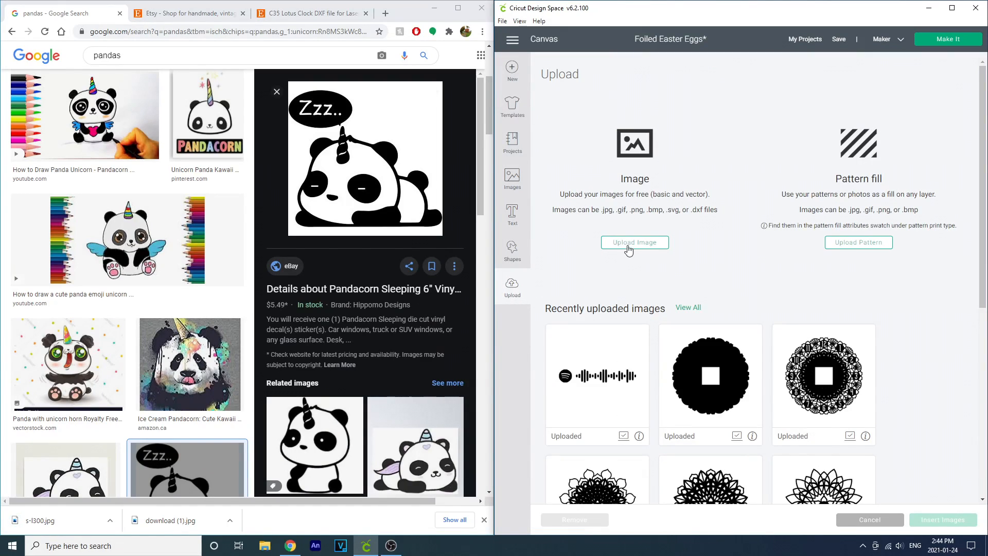
click(628, 249)
click(740, 277)
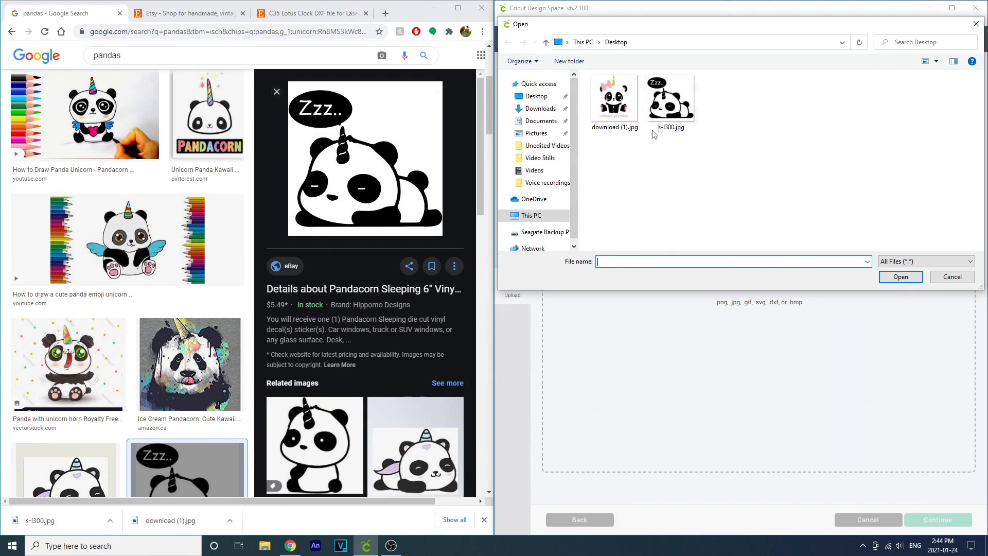
click(671, 109)
click(901, 276)
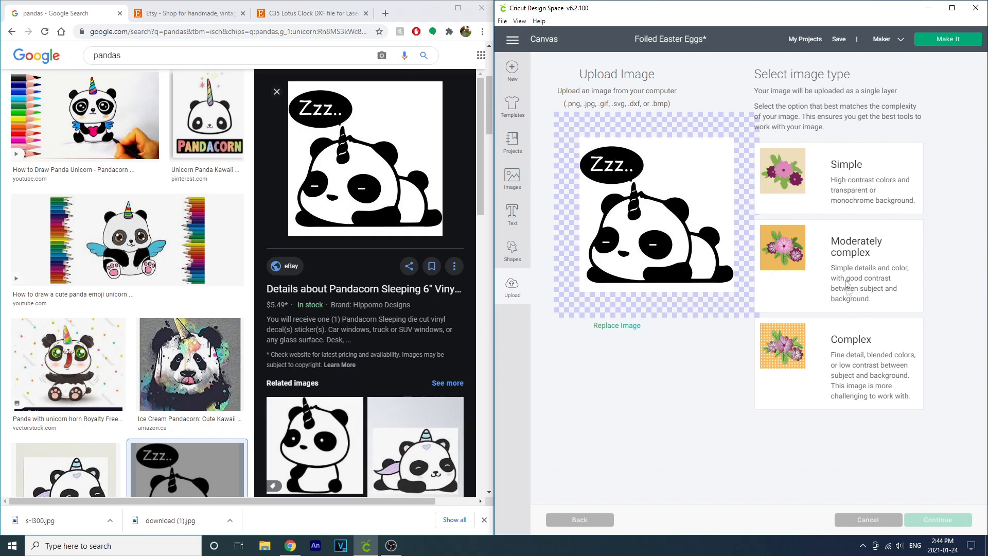
Step: Compare the image type options, choose Simple and continue
click(834, 202)
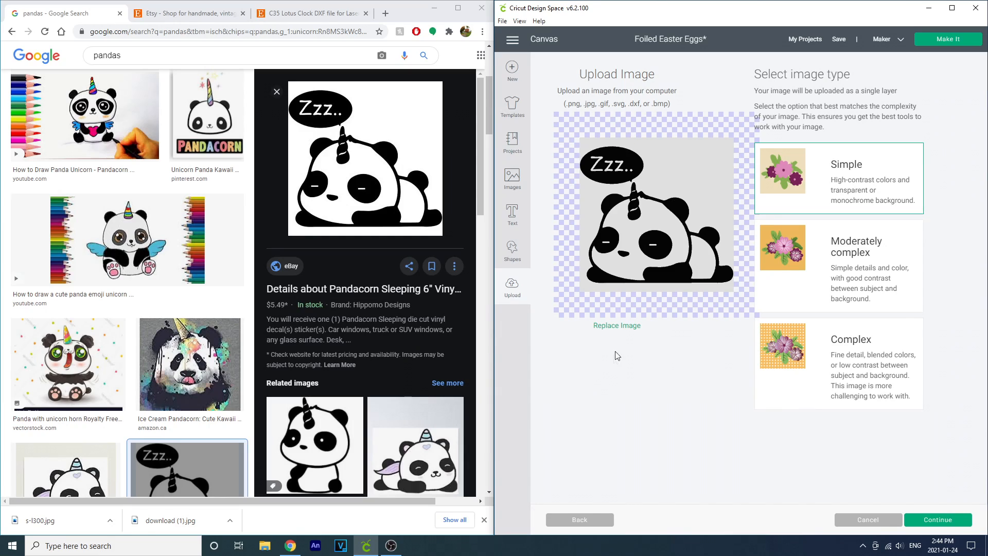
click(794, 283)
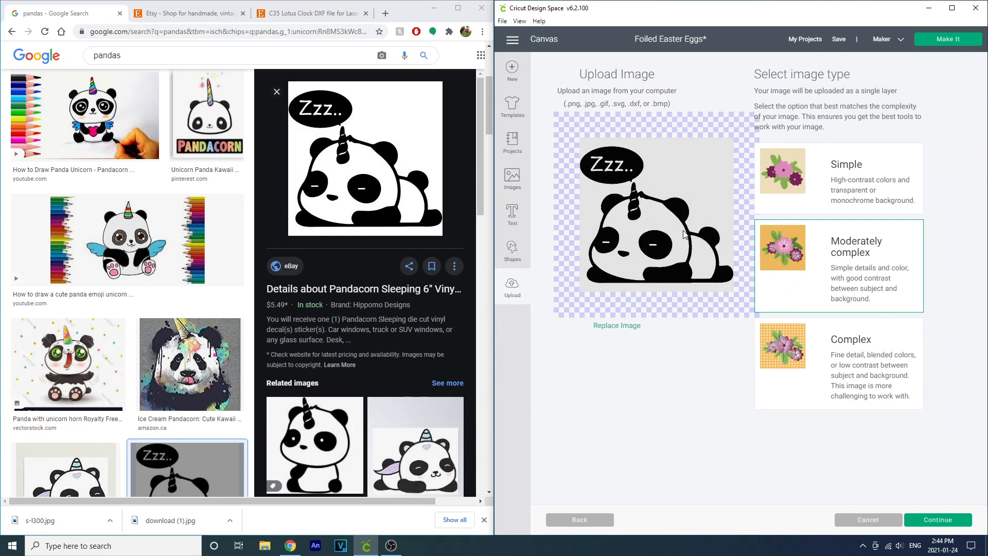
click(834, 385)
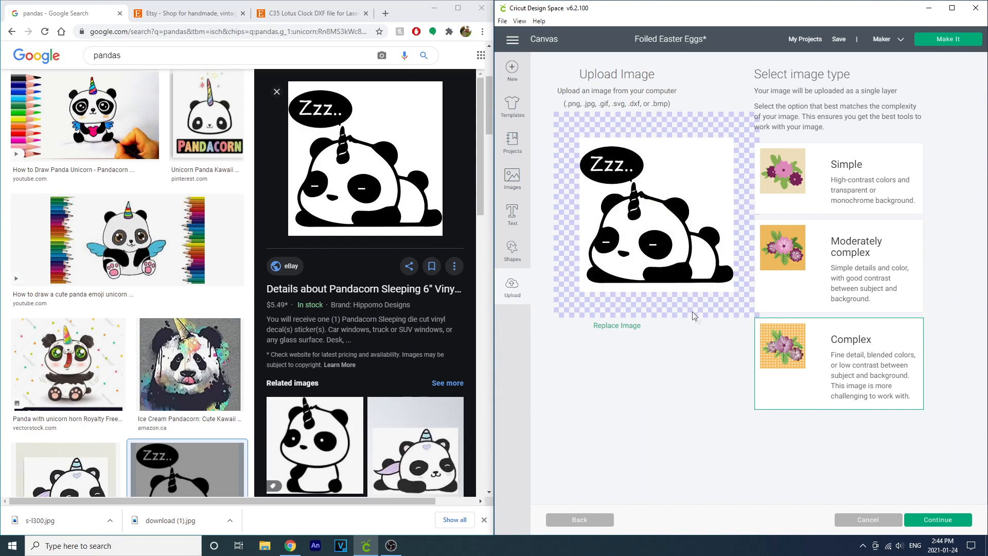
click(834, 179)
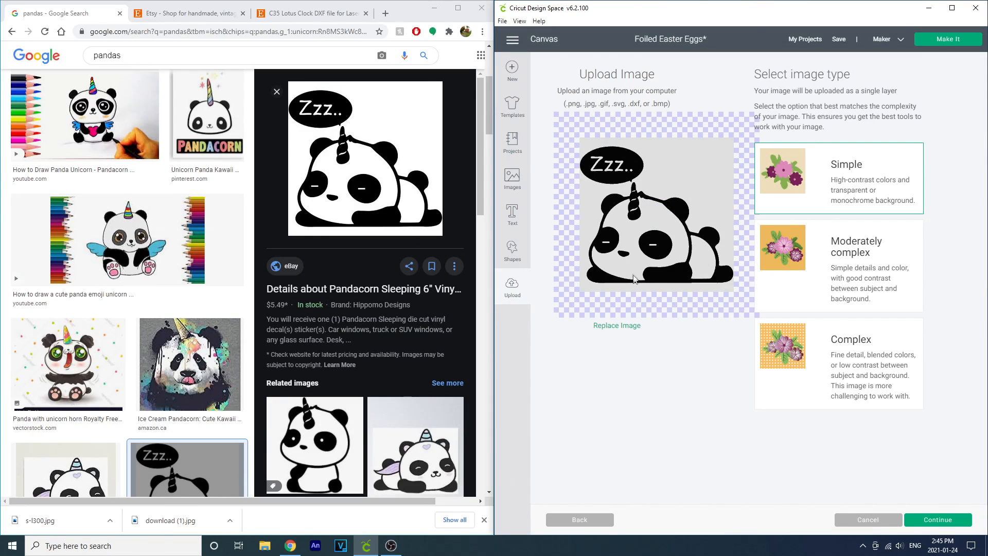
click(937, 519)
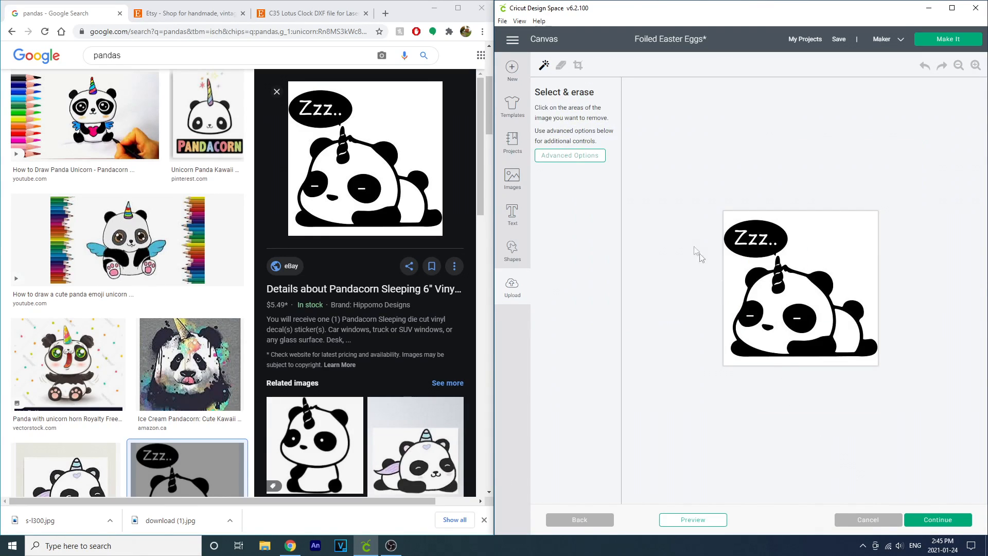
Step: Erase the white background around and inside the panda, then continue
click(826, 246)
click(802, 297)
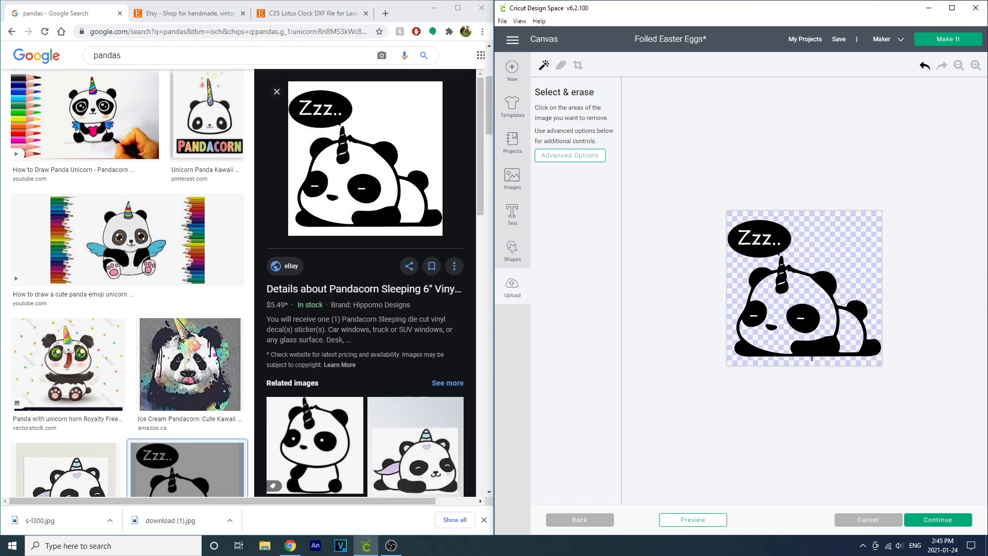
click(975, 66)
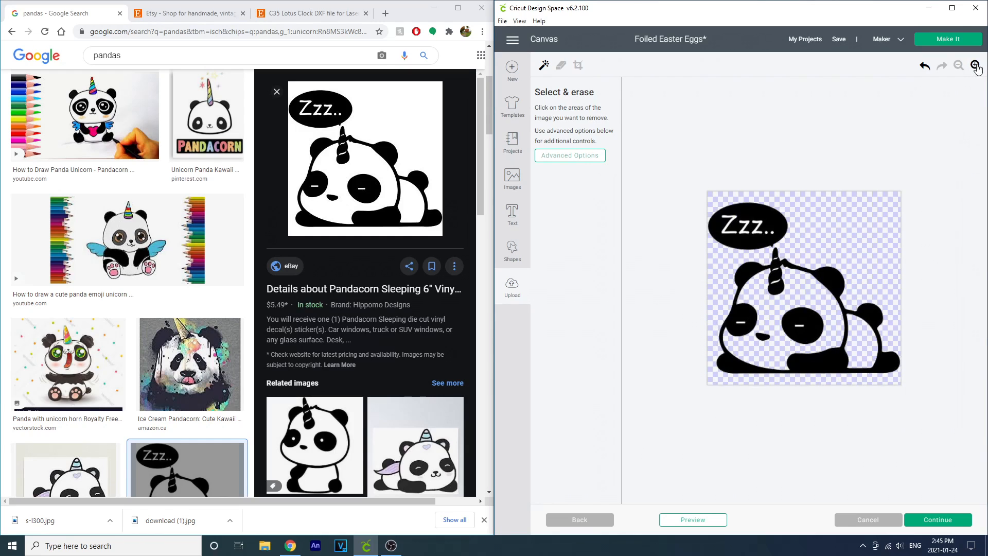
click(975, 66)
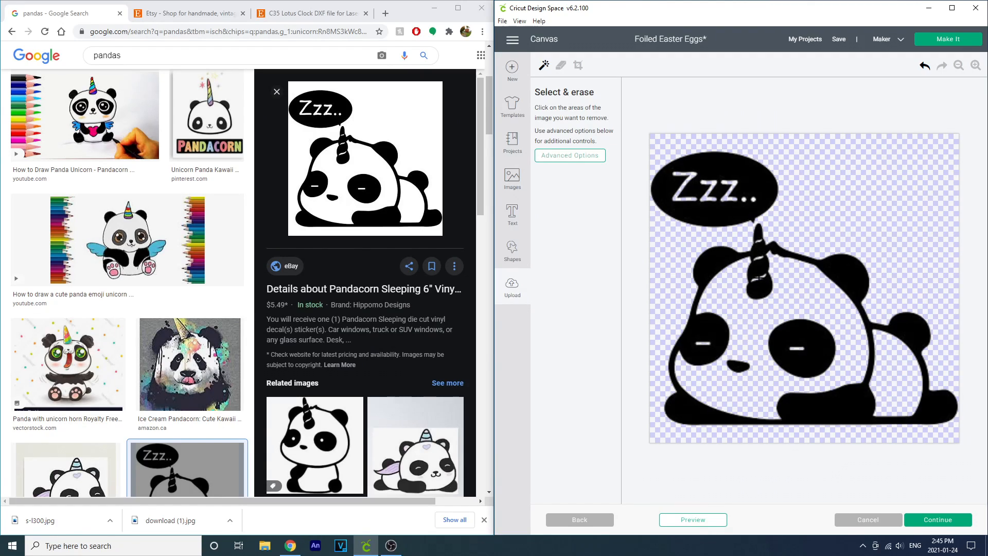
click(961, 521)
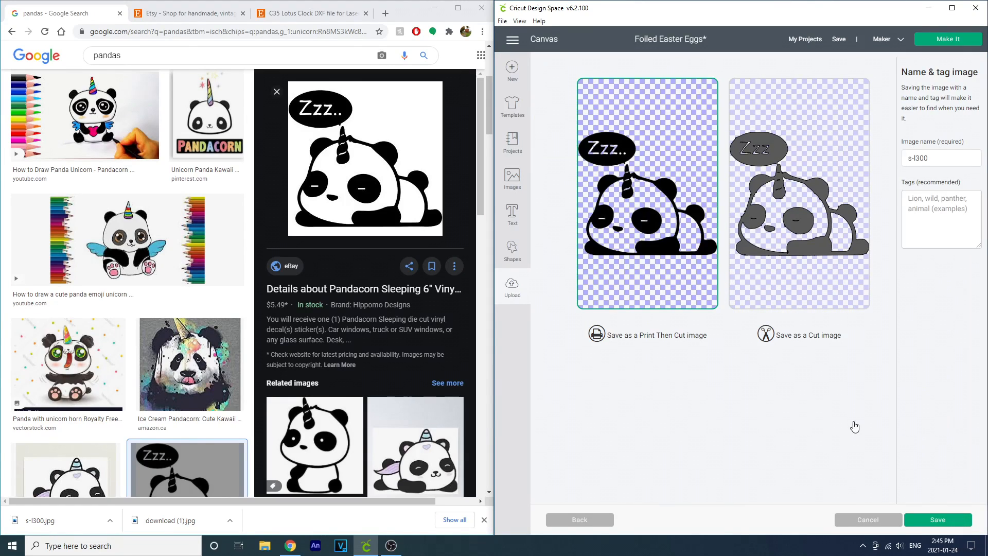
Step: Save the upload as a Cut image named panda unicorn with the tag panda
click(795, 275)
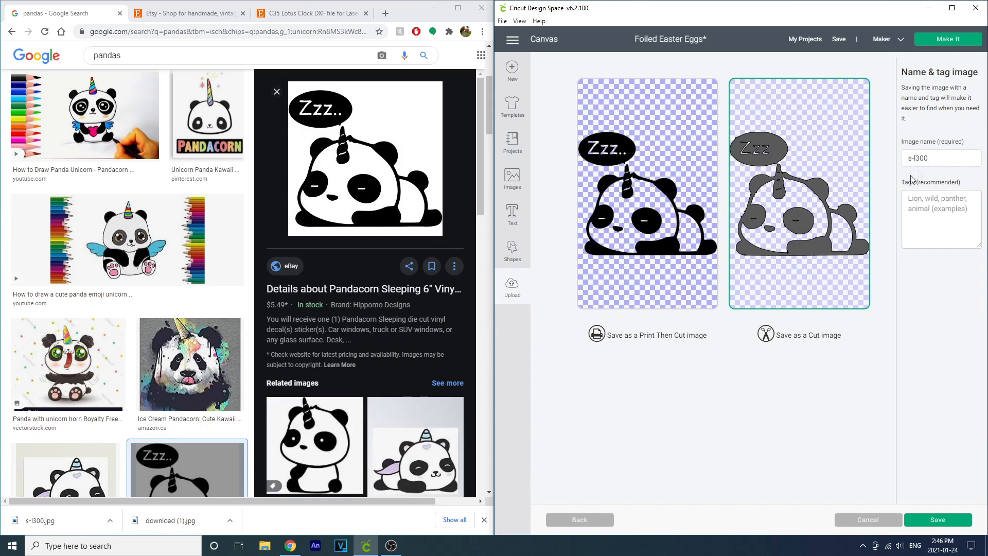
drag(935, 156, 899, 162)
text(panda unicorn)
key(Tab)
text(panda)
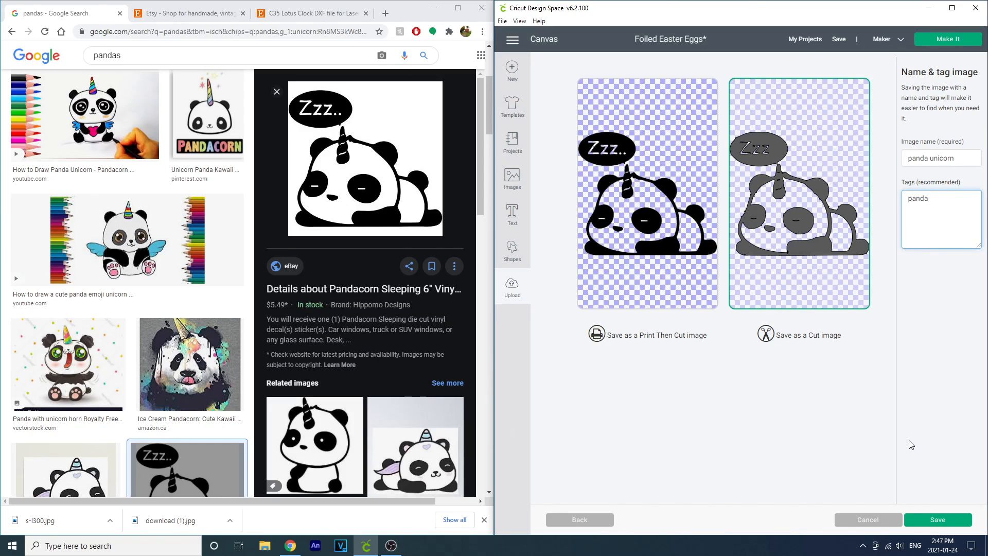
click(955, 518)
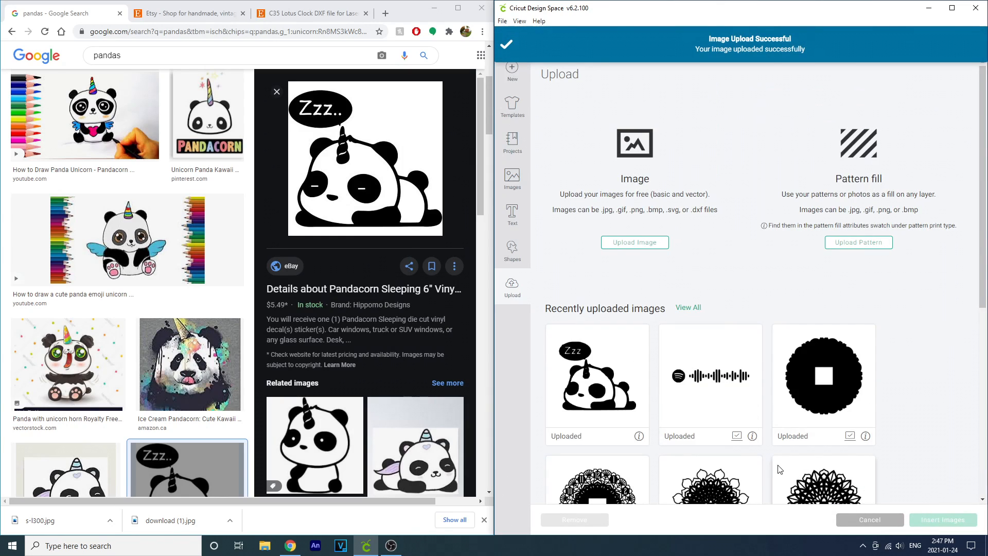
Step: Insert the uploaded panda unicorn image into the canvas and move it down onto the panda
click(600, 381)
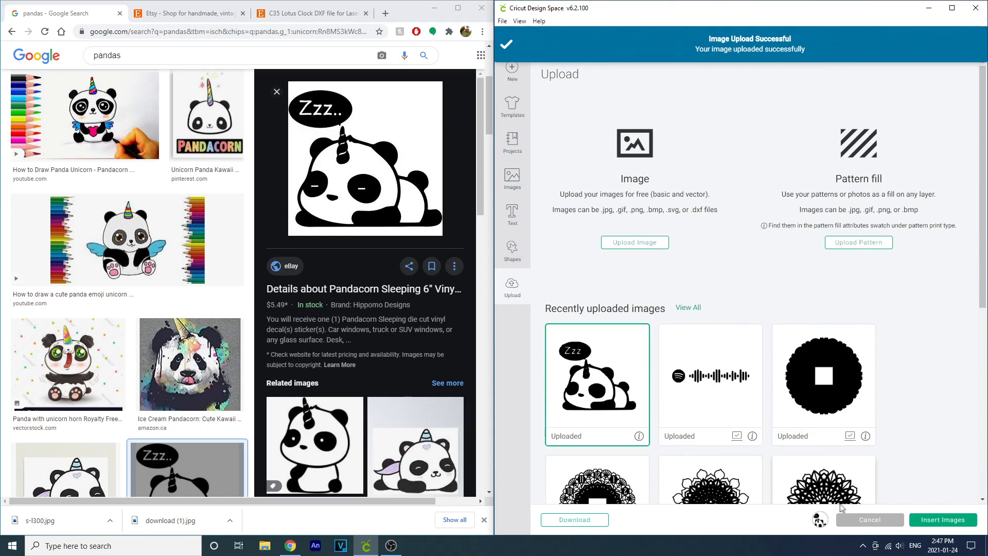
click(939, 519)
drag(660, 244, 659, 463)
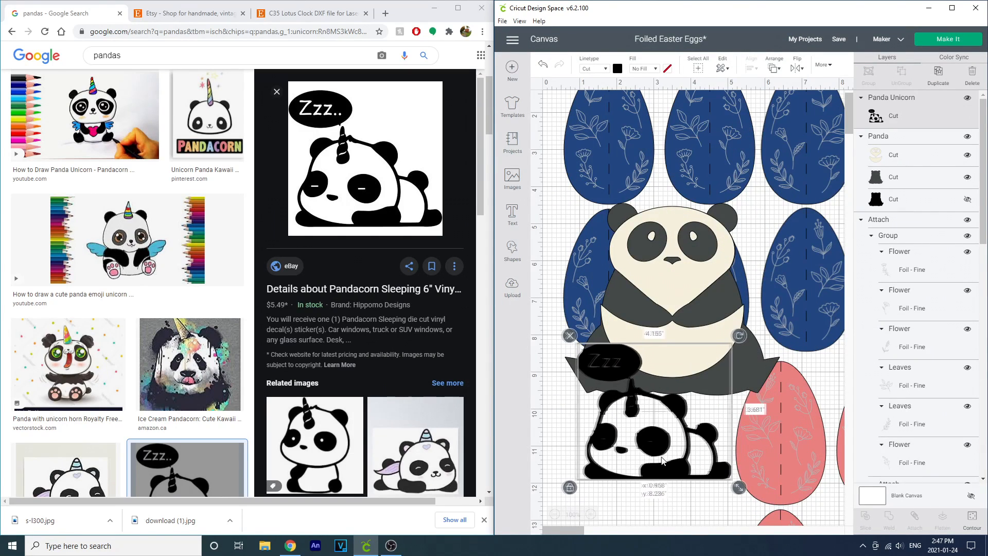
Step: Enlarge the panda unicorn to about 7.6 in wide and position it over the existing panda
drag(739, 491, 778, 524)
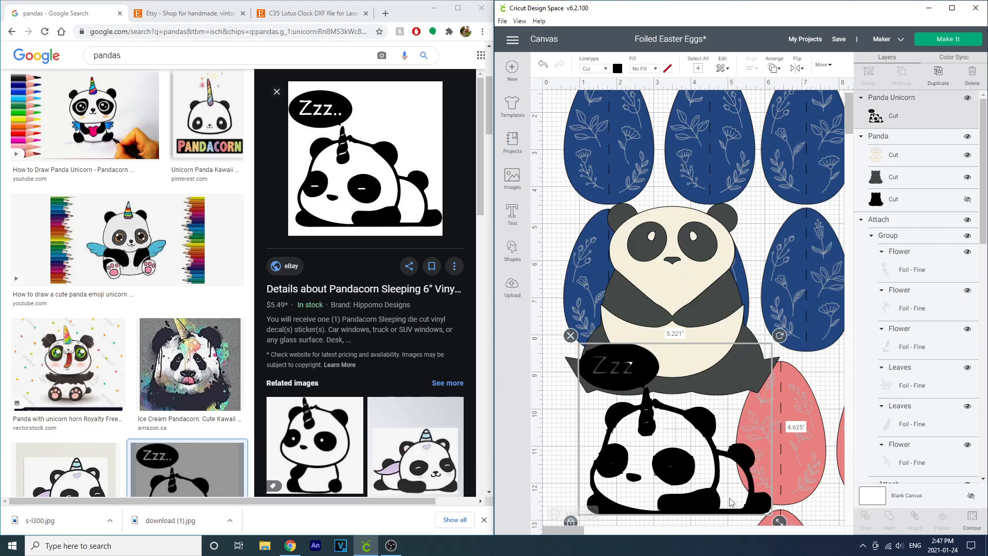
scroll(651, 470, up, 1)
drag(665, 451, 659, 319)
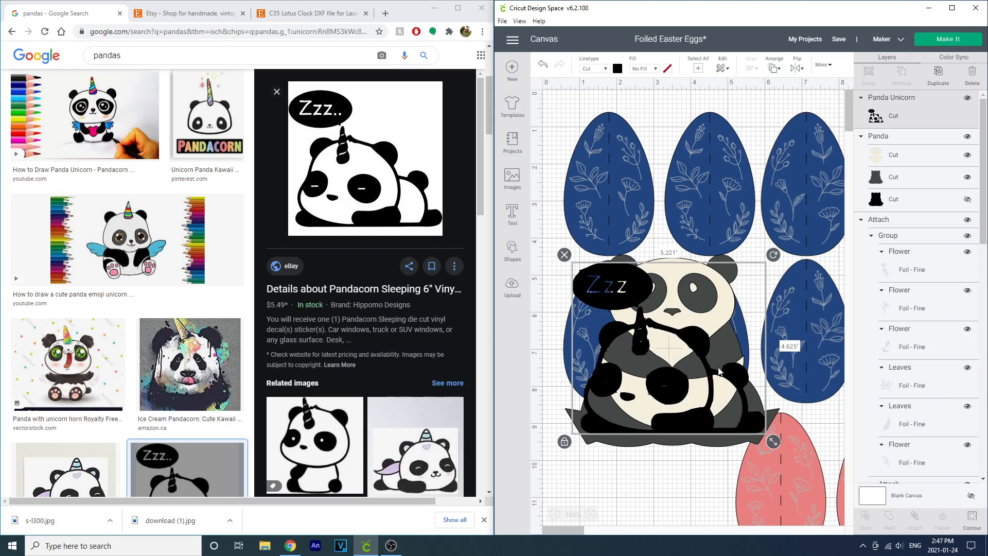
drag(773, 441, 809, 521)
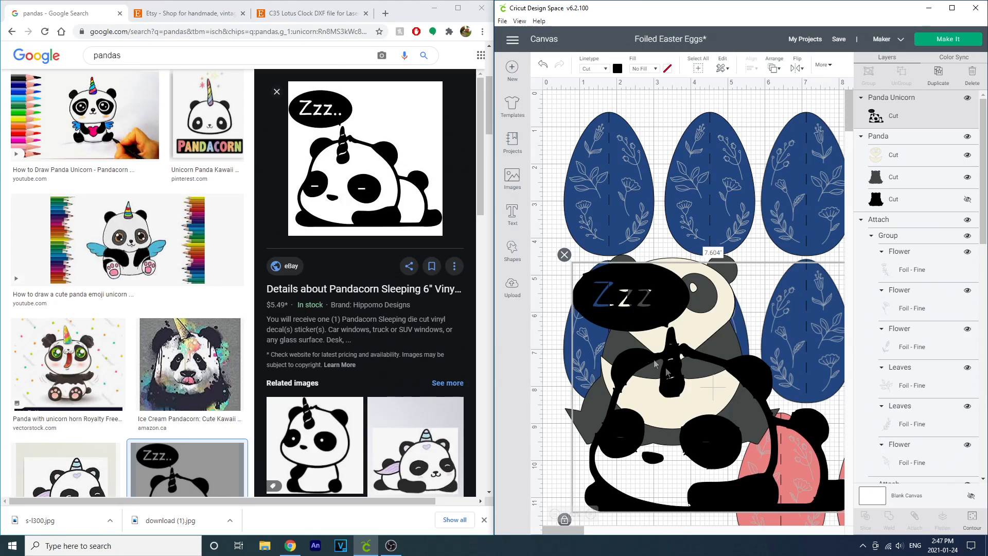
drag(708, 516, 688, 479)
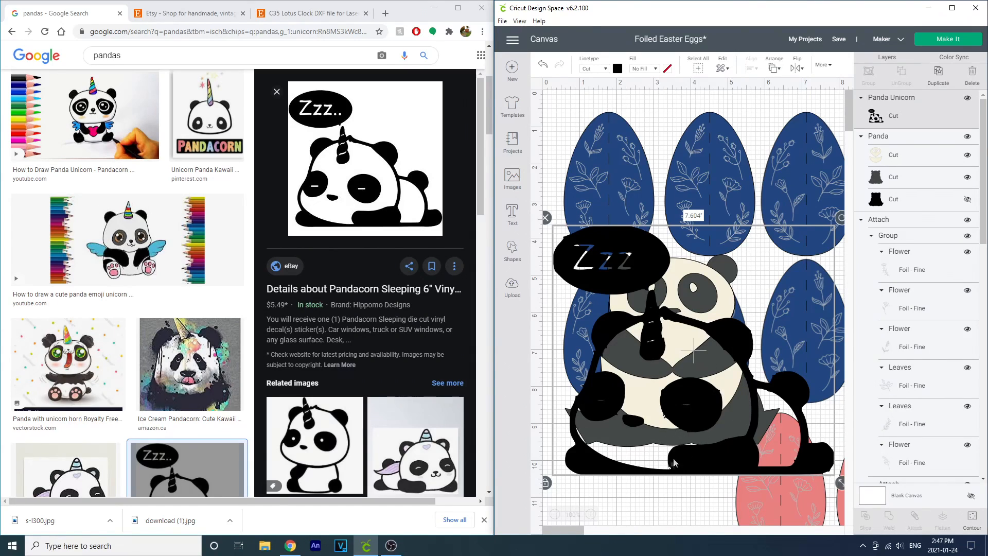
drag(716, 379, 687, 426)
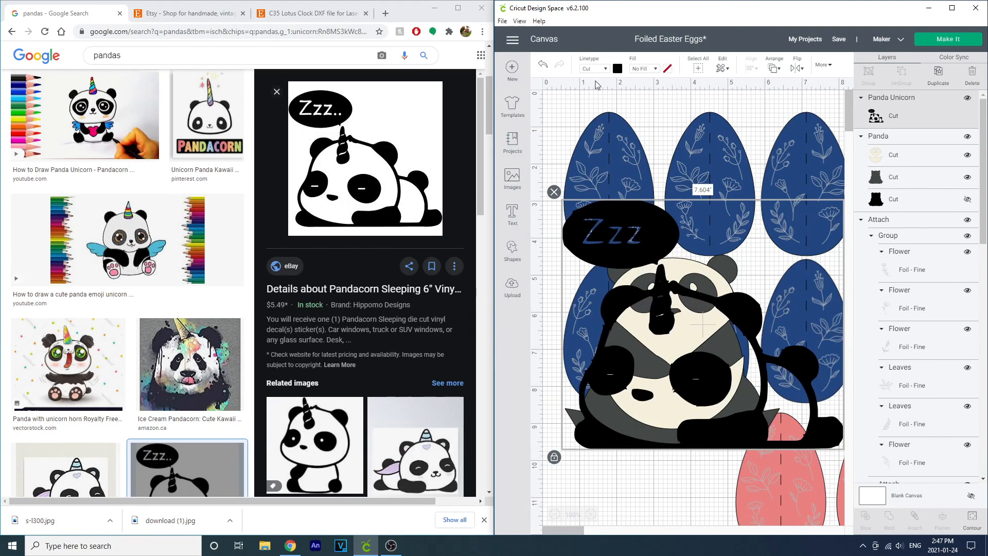
Step: Change the panda unicorn's linetype to Engrave and move it down over the panda
click(593, 70)
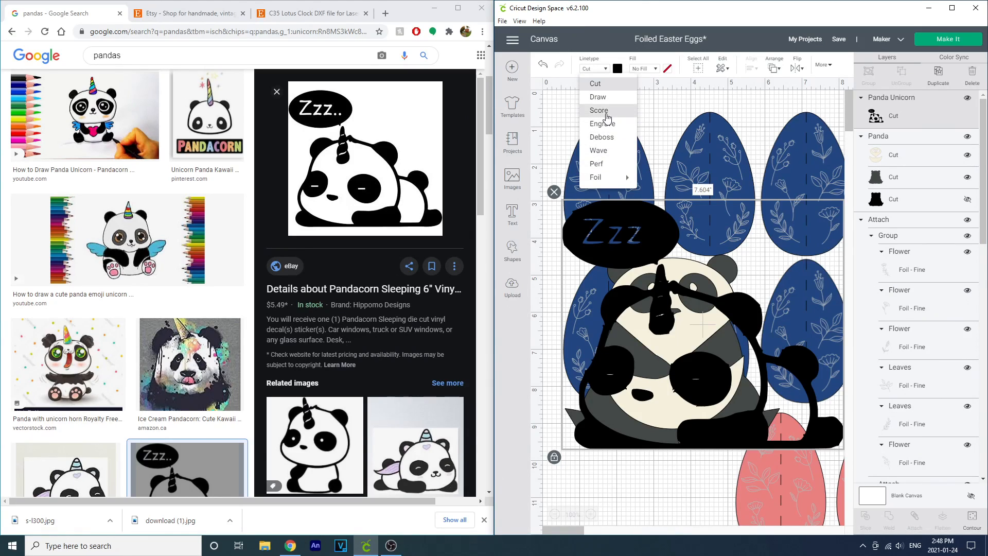
click(605, 124)
drag(662, 382, 650, 449)
drag(641, 411, 640, 458)
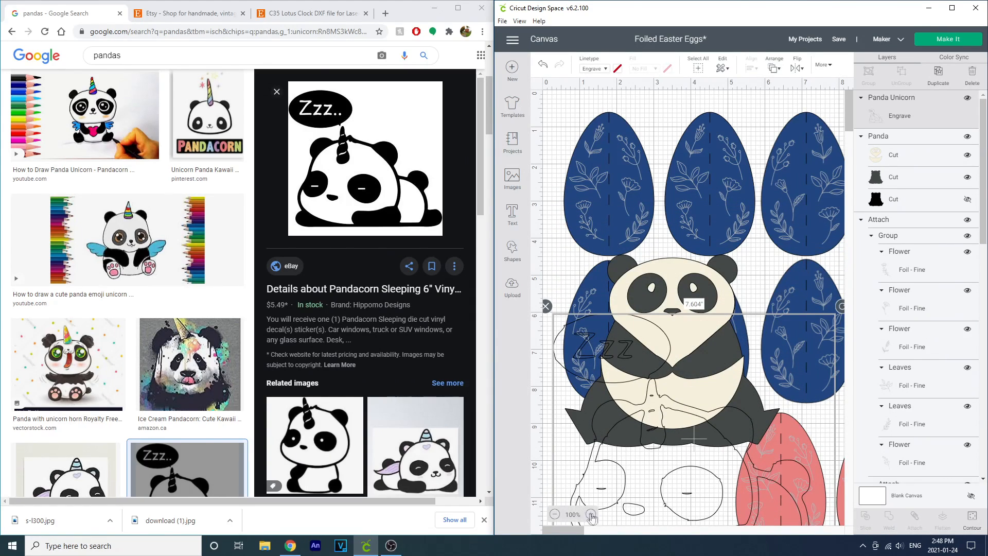
Step: Nudge the panda unicorn step by step to line it up with the panda
key(Up)
key(Up)
key(Up)
key(Up)
key(Up)
key(Up)
key(Up)
key(Up)
key(Up)
key(Up)
key(Up)
key(Up)
key(Up)
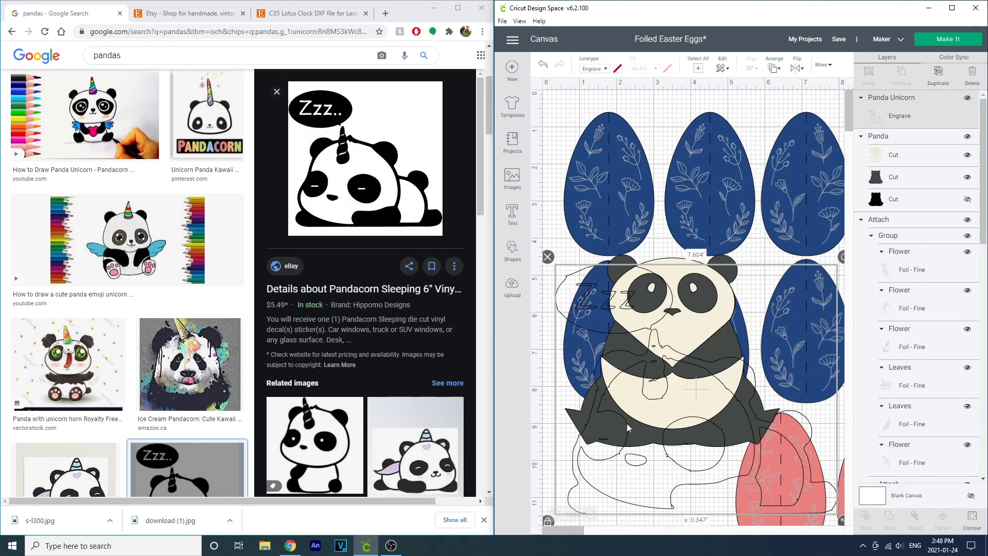
key(Up)
key(Up)
key(Up)
key(Up)
key(Up)
key(Up)
key(Up)
key(Up)
key(Up)
key(Up)
key(Up)
key(Up)
key(Up)
key(Up)
key(Up)
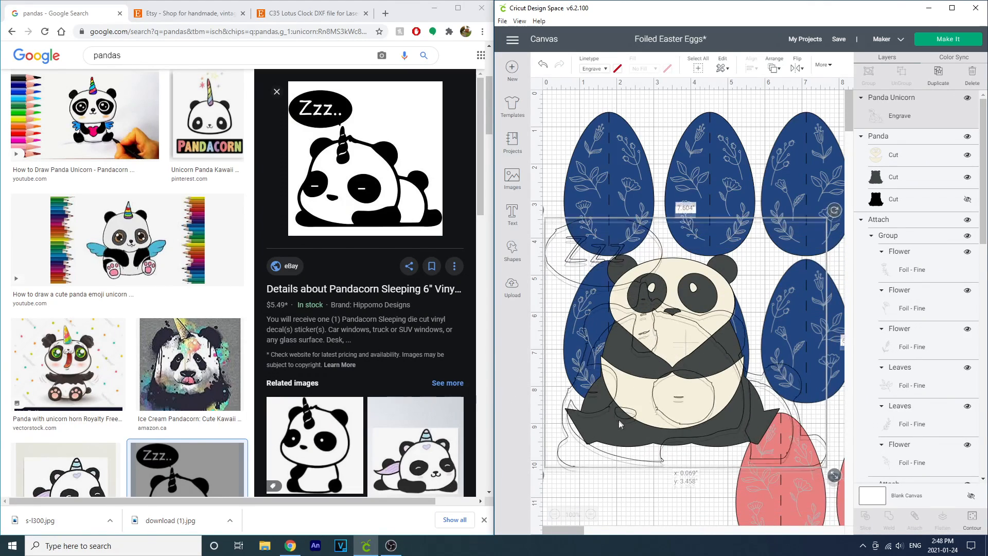
key(Left)
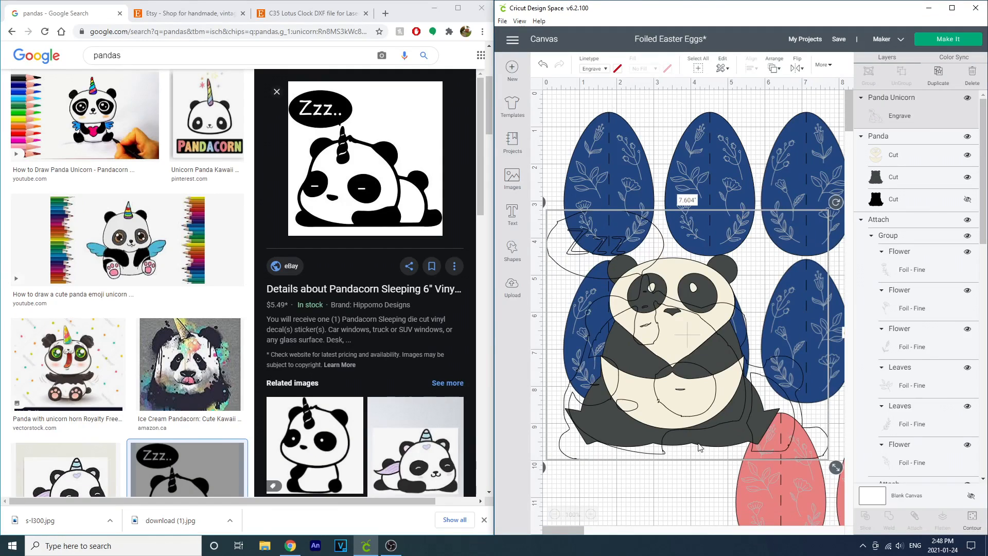
key(Down)
key(Down)
key(Down)
key(Down)
key(Down)
key(Down)
key(Down)
key(Down)
key(Down)
key(Down)
key(Down)
key(Down)
key(Down)
key(Down)
key(Down)
key(Down)
key(Down)
key(Down)
key(Down)
key(Down)
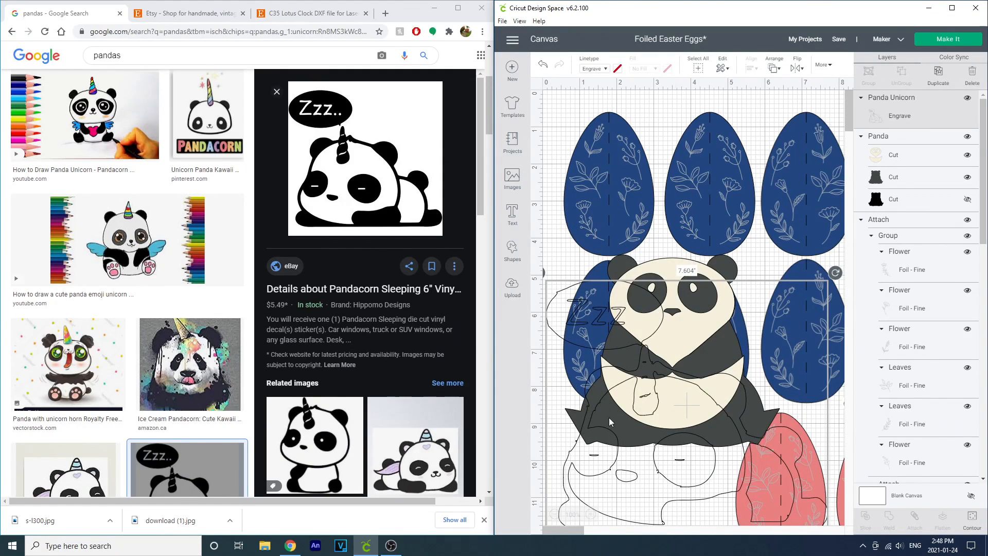
key(Up)
key(Up)
key(Up)
key(Up)
key(Up)
key(Up)
key(Up)
key(Up)
key(Up)
key(Up)
key(Up)
key(Up)
key(Up)
key(Up)
key(Up)
key(Up)
key(Up)
key(Up)
key(Up)
key(Up)
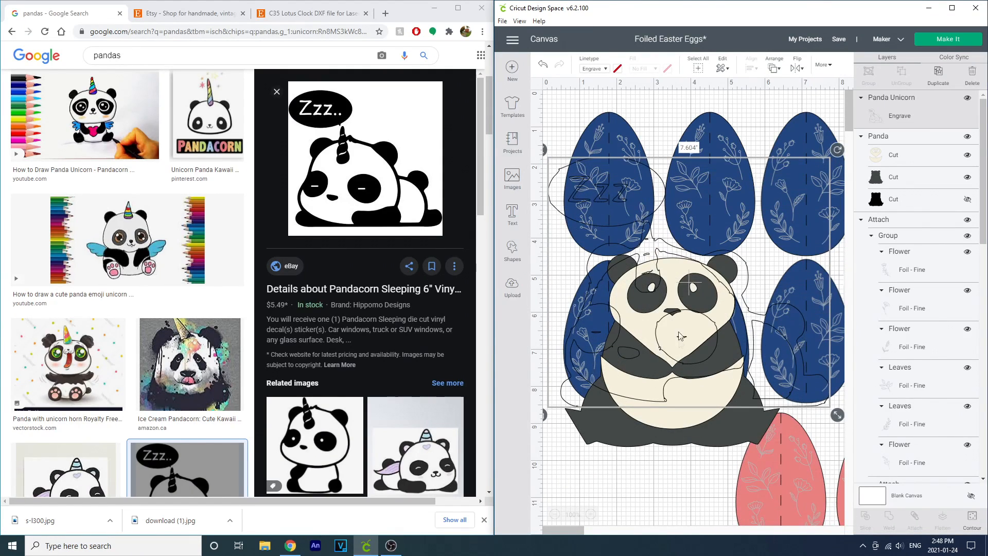
Step: Change the Panda image's linetype to Engrave and move it up into the panda unicorn outline
drag(682, 284, 676, 361)
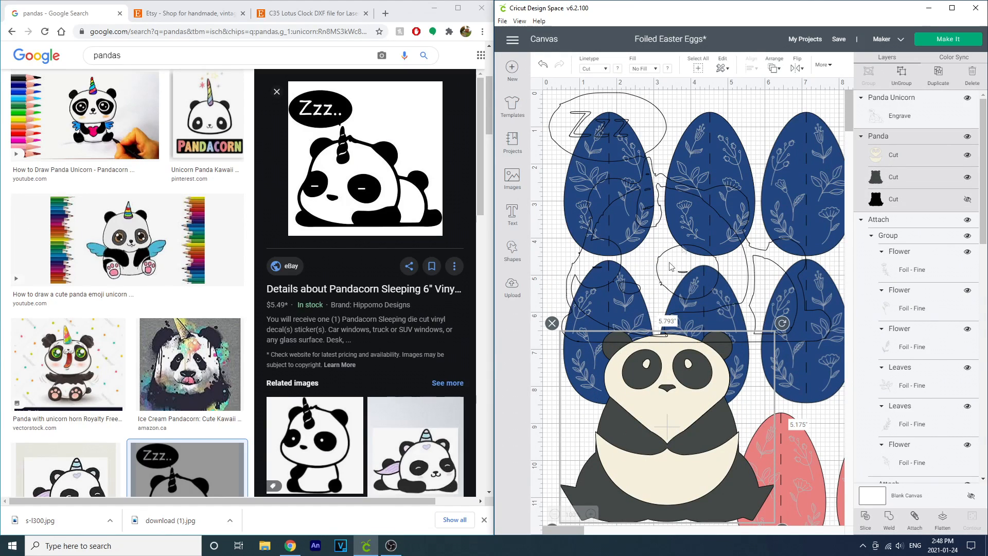
click(594, 68)
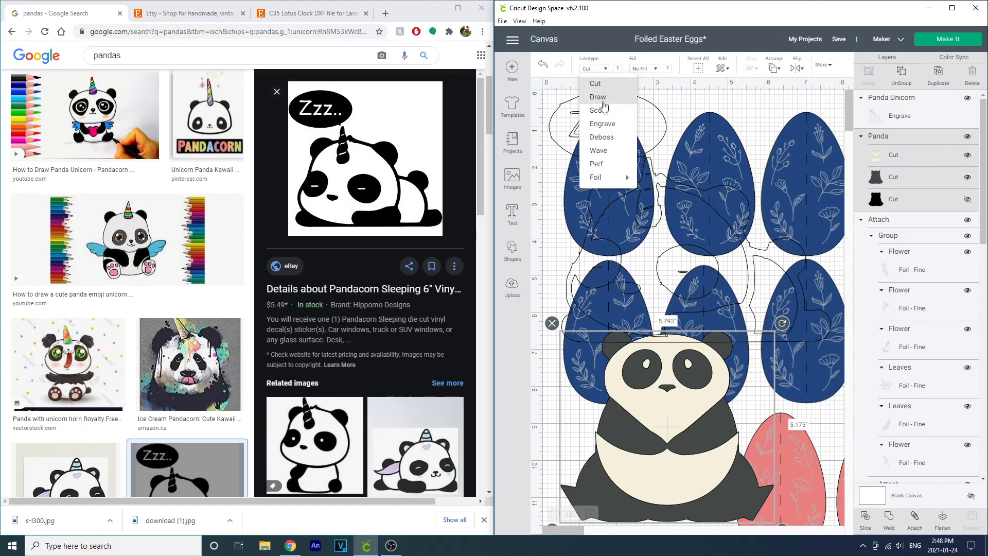
click(607, 126)
drag(670, 372, 683, 240)
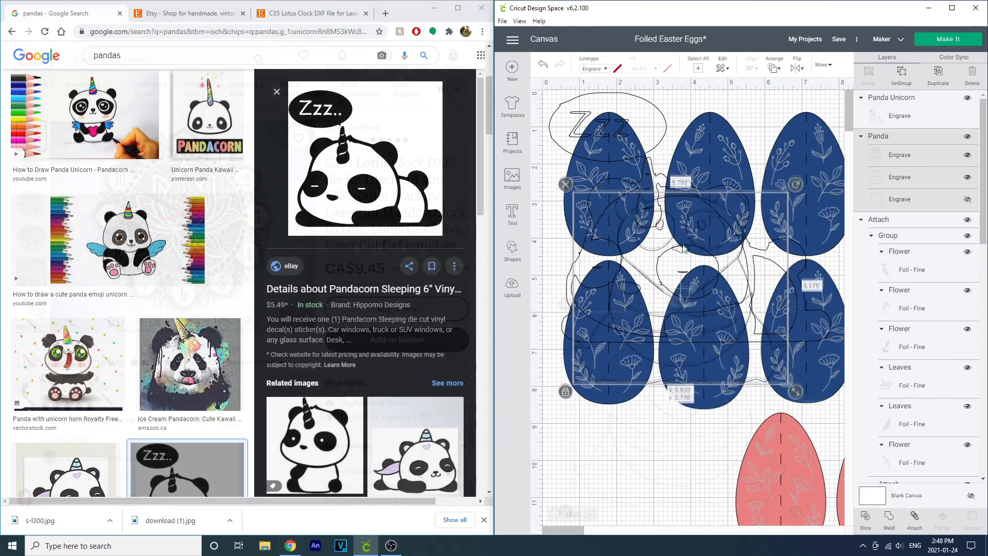